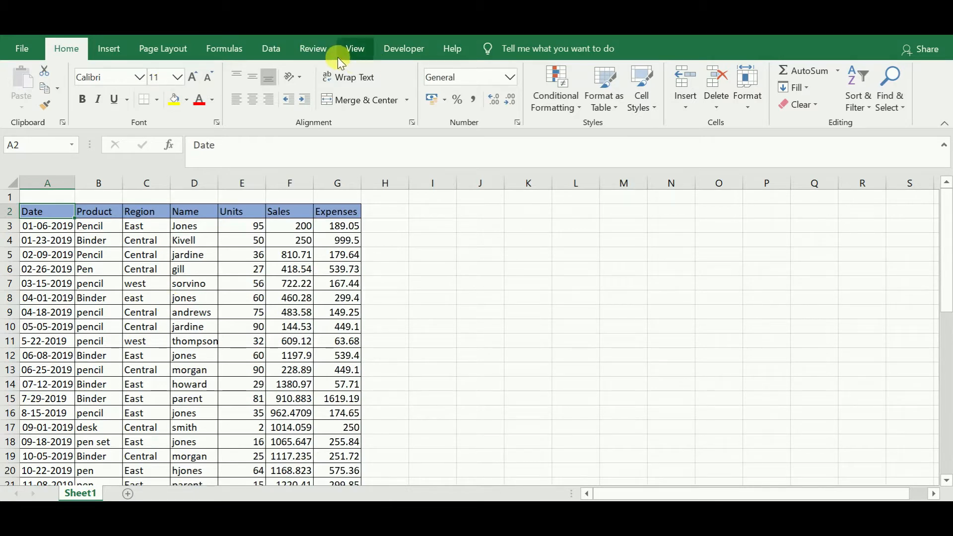
Step: Create a PivotTable from the range Sheet1!$A$2:$G$46 on the existing worksheet at cell N4
{"action": "left_click", "coordinate": [206, 246]}
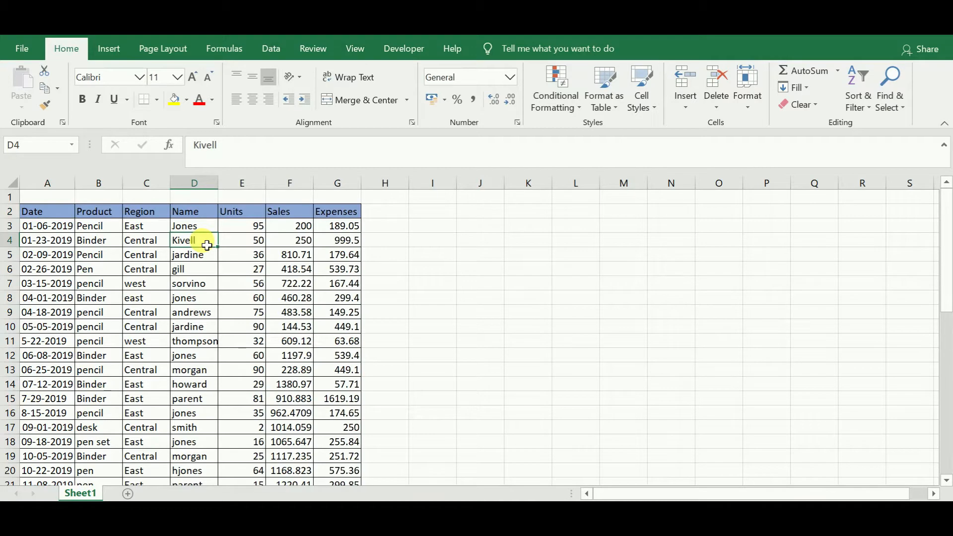
{"action": "left_click", "coordinate": [110, 49]}
{"action": "left_click", "coordinate": [45, 89]}
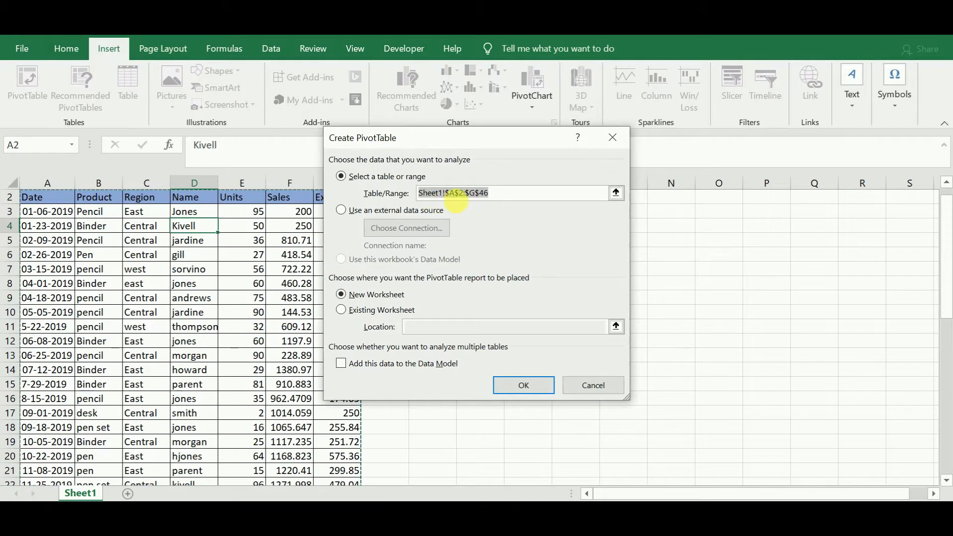
{"action": "left_click", "coordinate": [343, 311]}
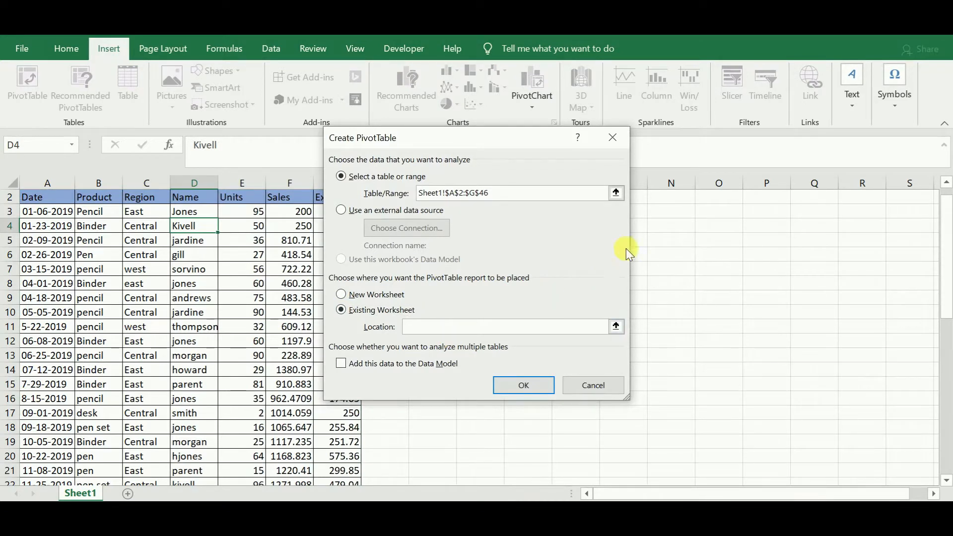
{"action": "left_click", "coordinate": [665, 229]}
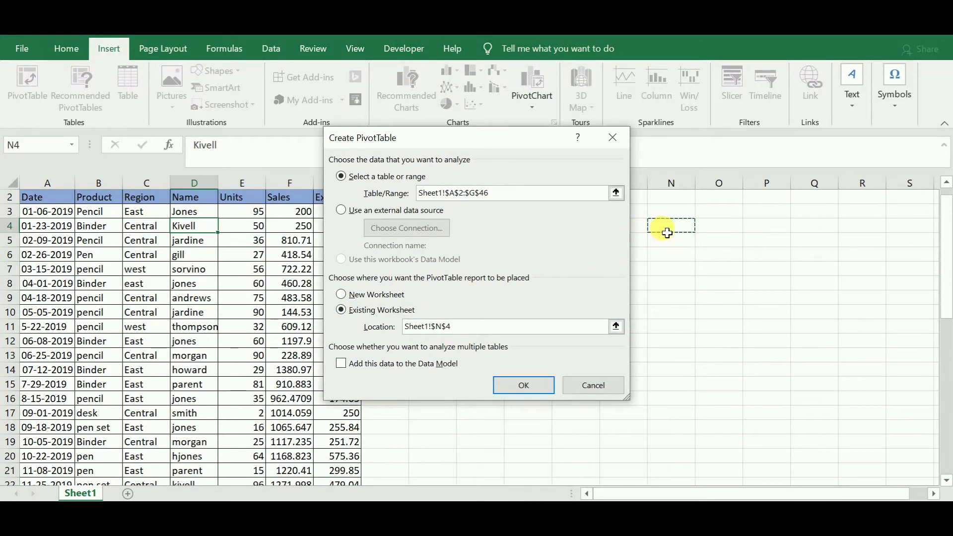
{"action": "left_click", "coordinate": [519, 387]}
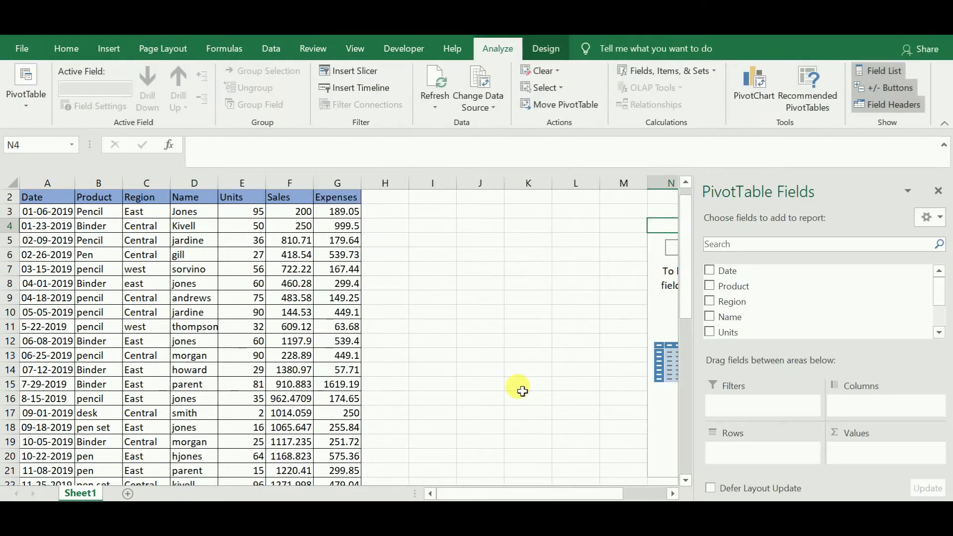
Step: Build the PivotTable with the Name field as rows and the count of Name as values
{"action": "scroll", "coordinate": [523, 391], "scroll_direction": "right", "scroll_amount": 2}
{"action": "left_click", "coordinate": [282, 413]}
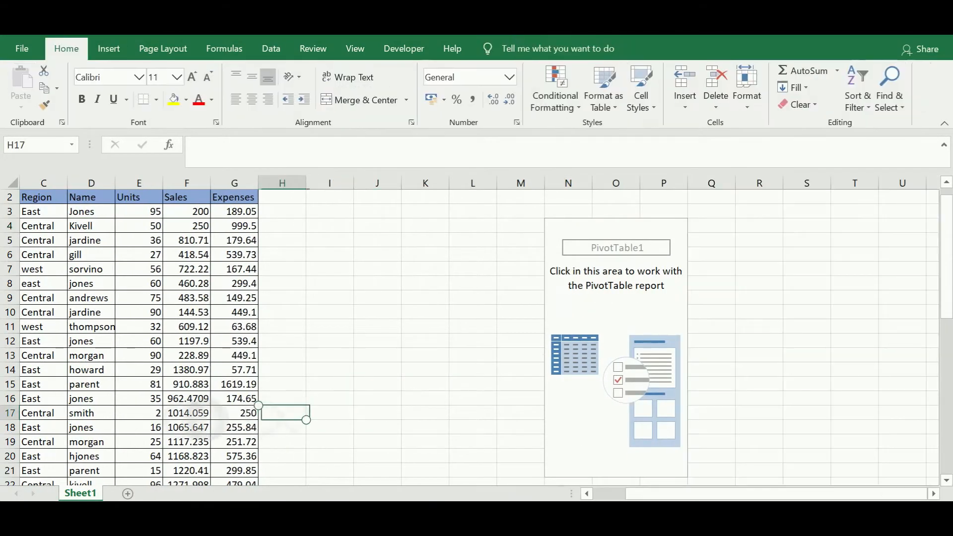
{"action": "scroll", "coordinate": [472, 330], "scroll_direction": "right", "scroll_amount": 2}
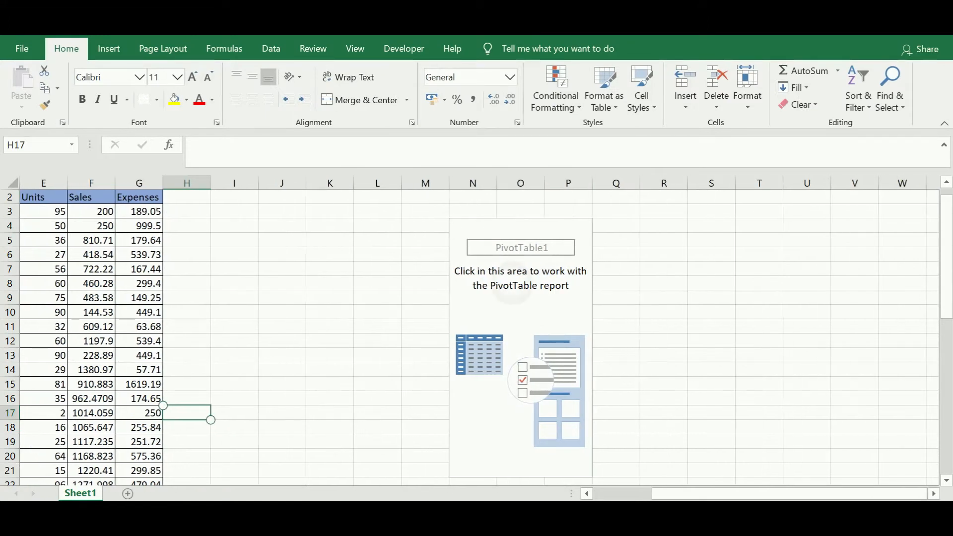
{"action": "left_click", "coordinate": [520, 283]}
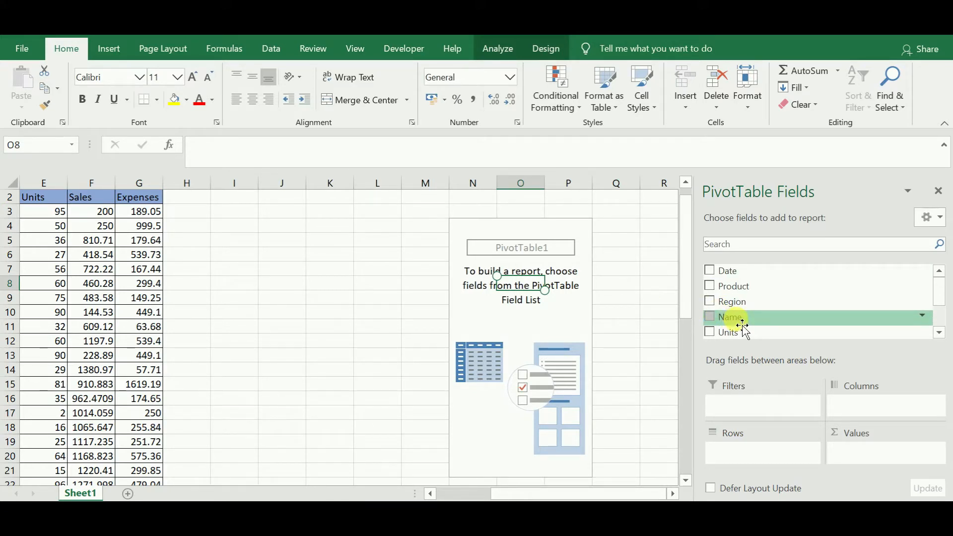
{"action": "left_click_drag", "start_coordinate": [743, 325], "coordinate": [753, 454]}
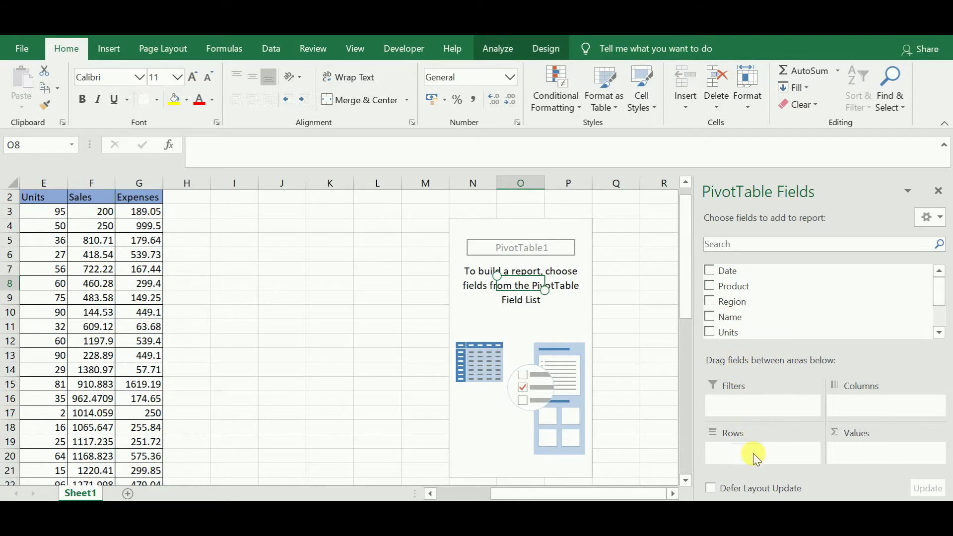
{"action": "left_click_drag", "start_coordinate": [753, 328], "coordinate": [891, 454]}
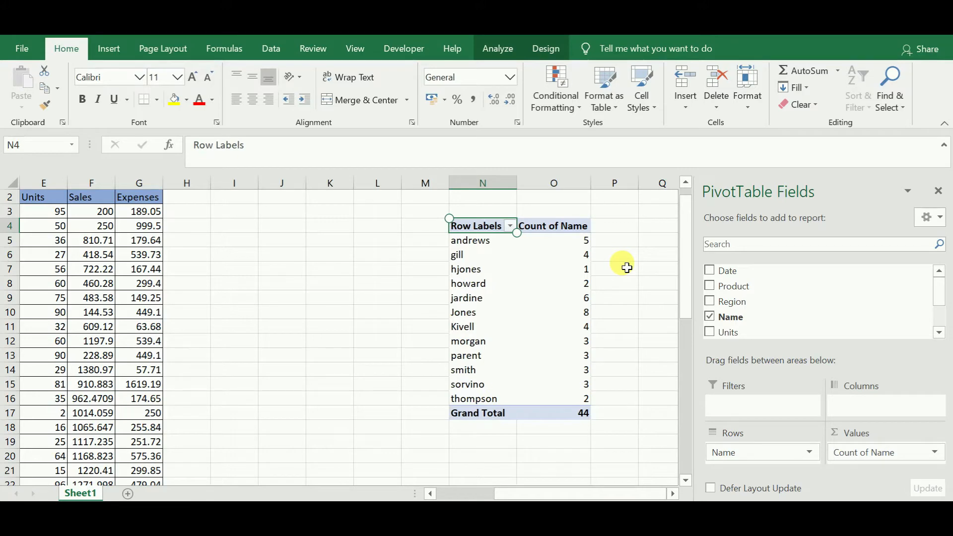
Step: Extract the source records behind the first person's count in the PivotTable to a new sheet
{"action": "double_click", "coordinate": [590, 241]}
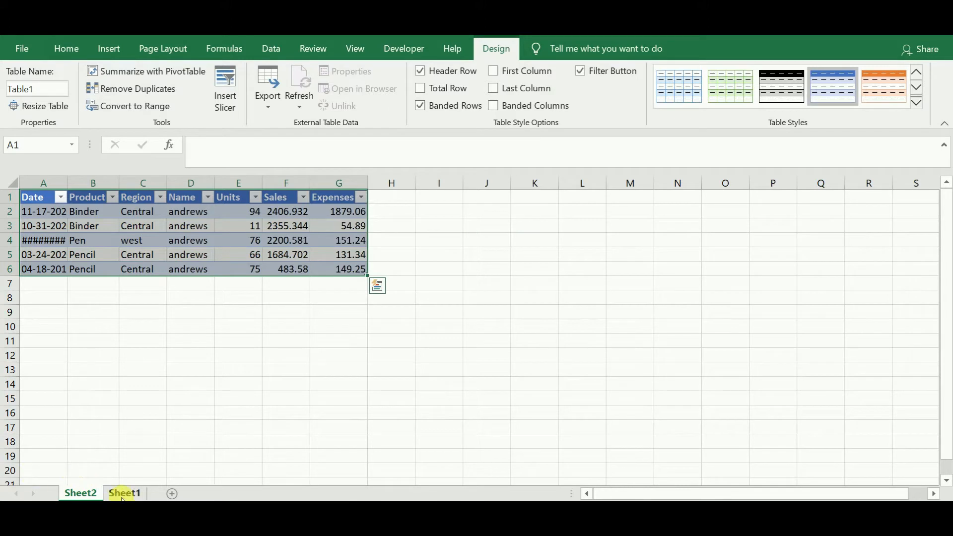
{"action": "left_click", "coordinate": [93, 498]}
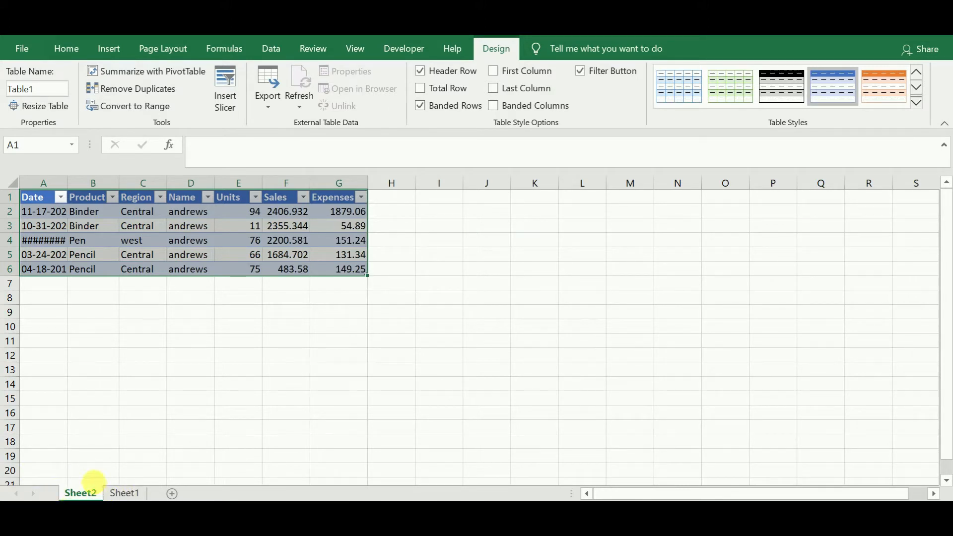
{"action": "left_click", "coordinate": [234, 255]}
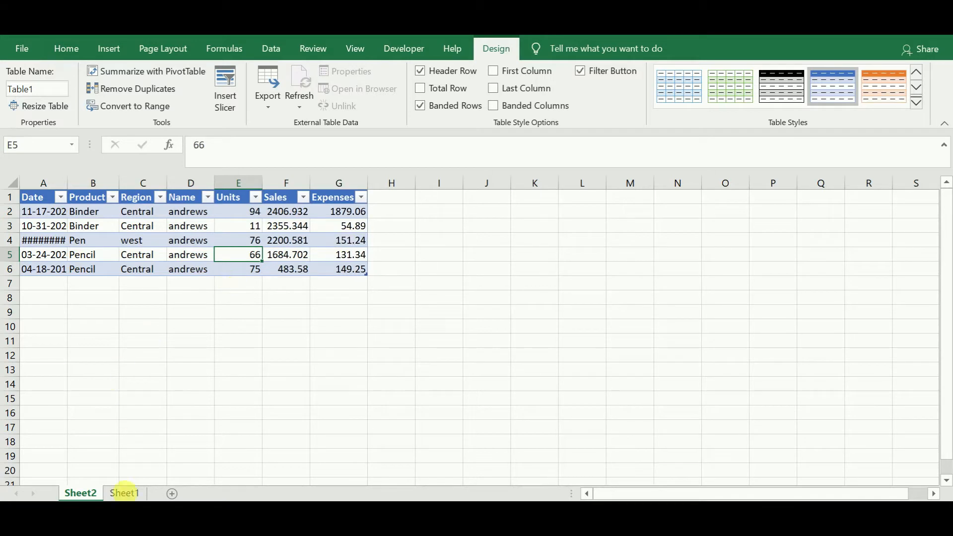
Step: Return to Sheet1 and remove the Name field from both the rows and values of the PivotTable
{"action": "left_click", "coordinate": [122, 494]}
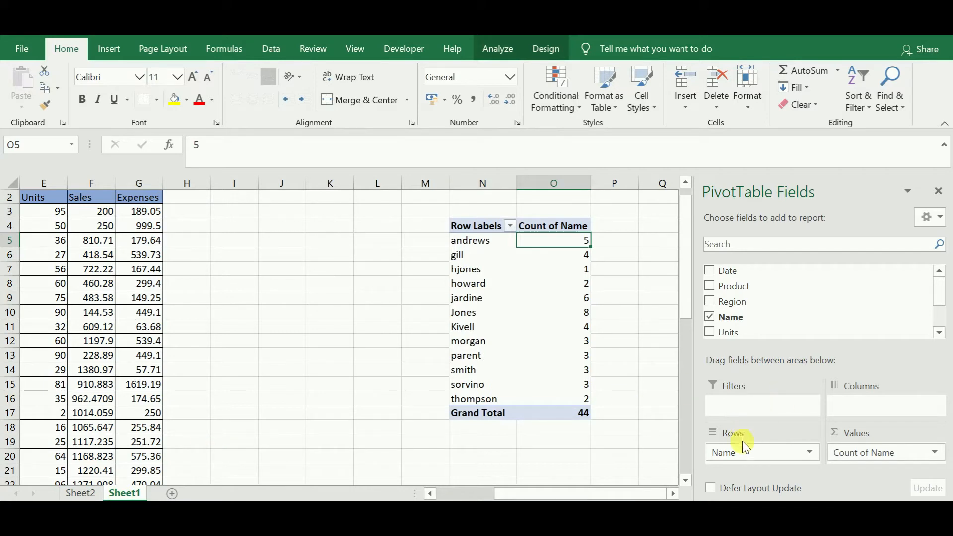
{"action": "left_click_drag", "start_coordinate": [751, 460], "coordinate": [790, 275]}
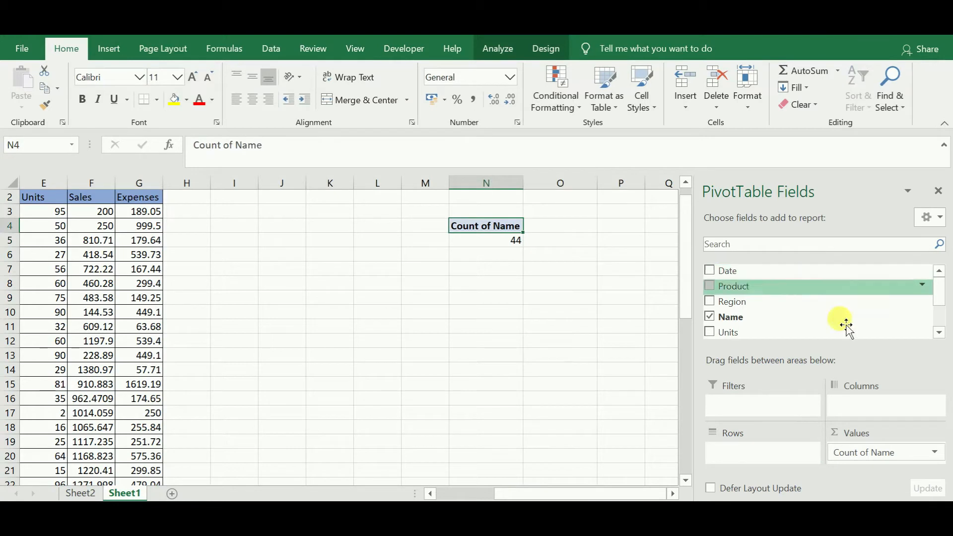
{"action": "left_click_drag", "start_coordinate": [874, 465], "coordinate": [878, 303]}
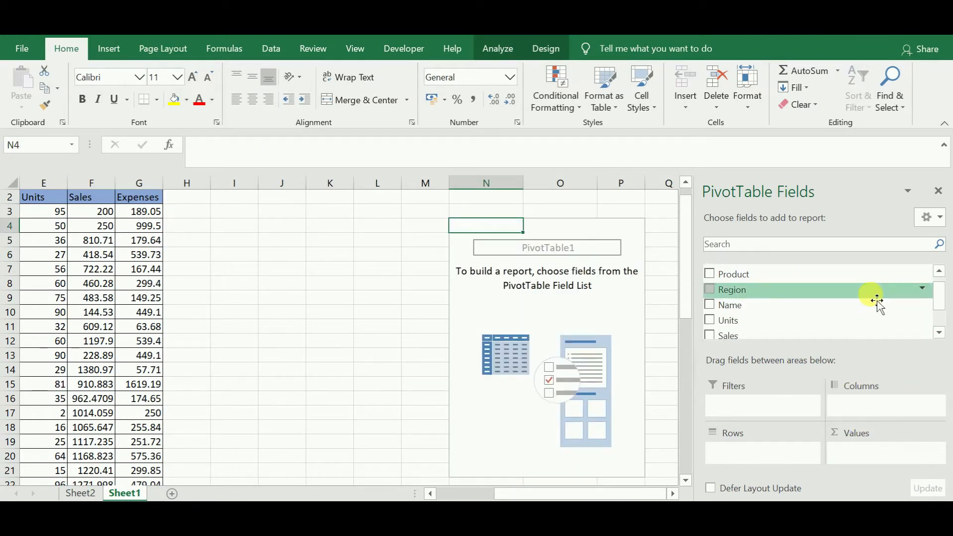
Step: Set the Region field as the PivotTable's rows and the count of Region as its values
{"action": "left_click_drag", "start_coordinate": [748, 301], "coordinate": [750, 456]}
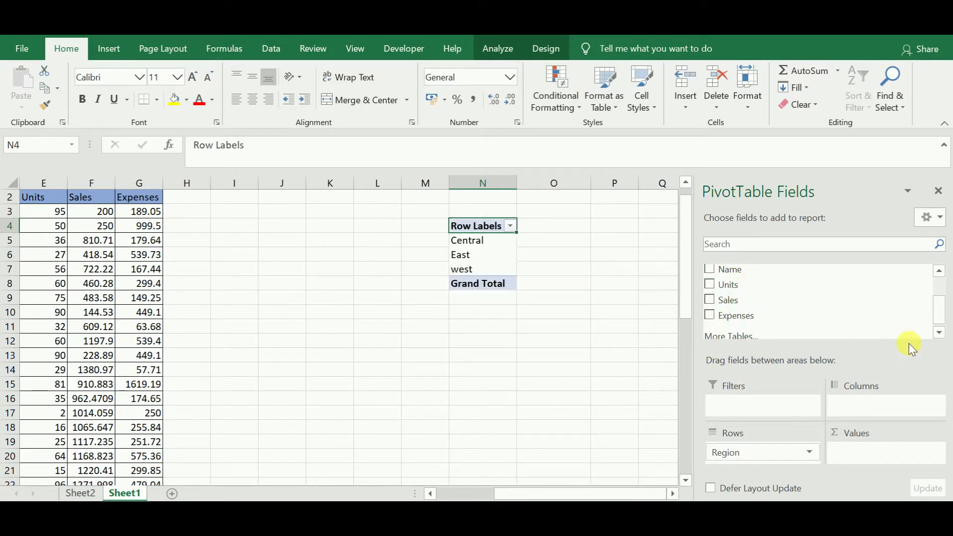
{"action": "left_click", "coordinate": [939, 272]}
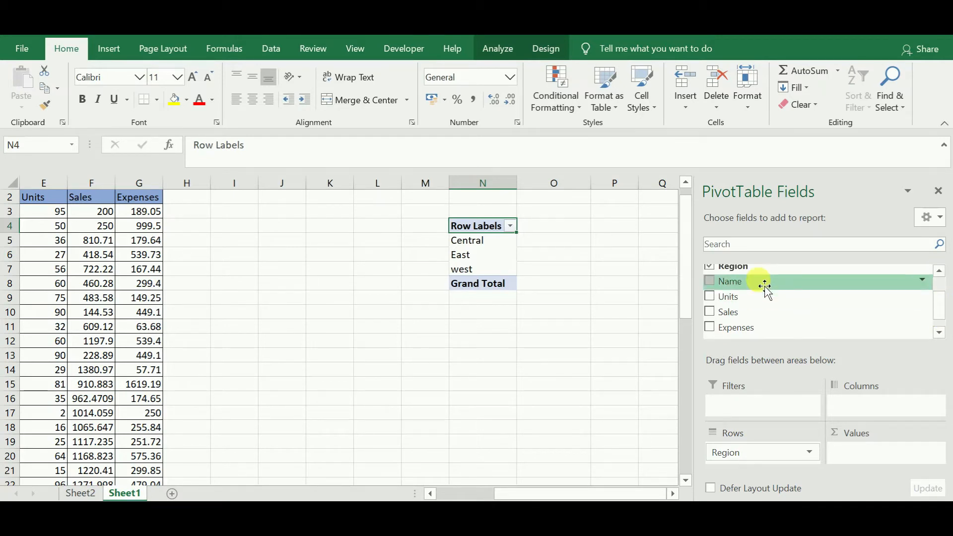
{"action": "left_click_drag", "start_coordinate": [765, 276], "coordinate": [873, 452]}
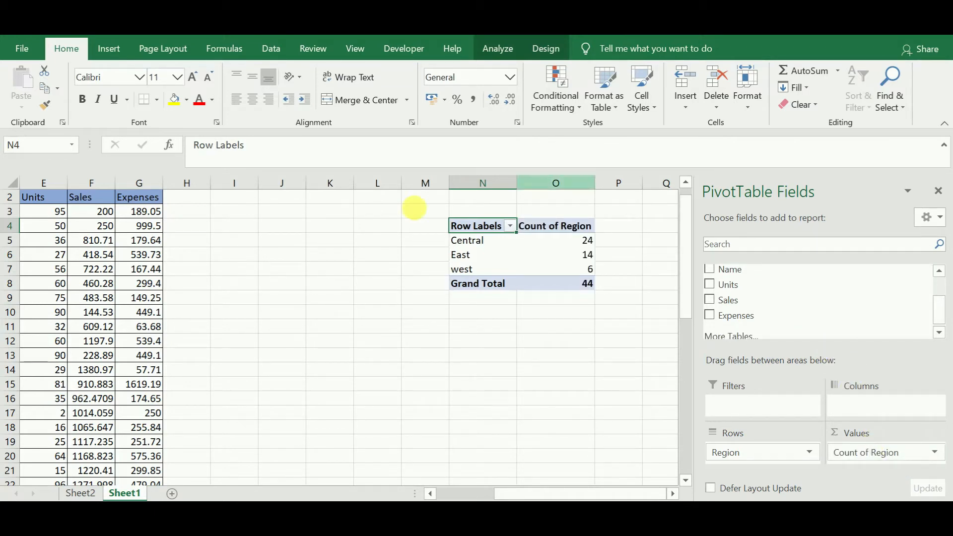
Step: Extract the source records behind the East region's count to a new sheet
{"action": "scroll", "coordinate": [642, 206], "scroll_direction": "right", "scroll_amount": 1}
{"action": "scroll", "coordinate": [347, 330], "scroll_direction": "right", "scroll_amount": 3}
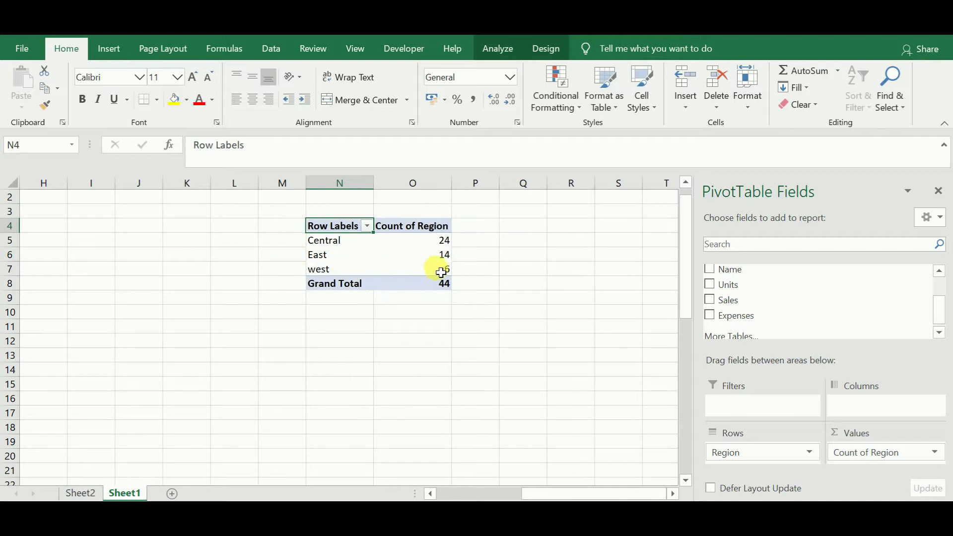
{"action": "mouse_move", "coordinate": [441, 269]}
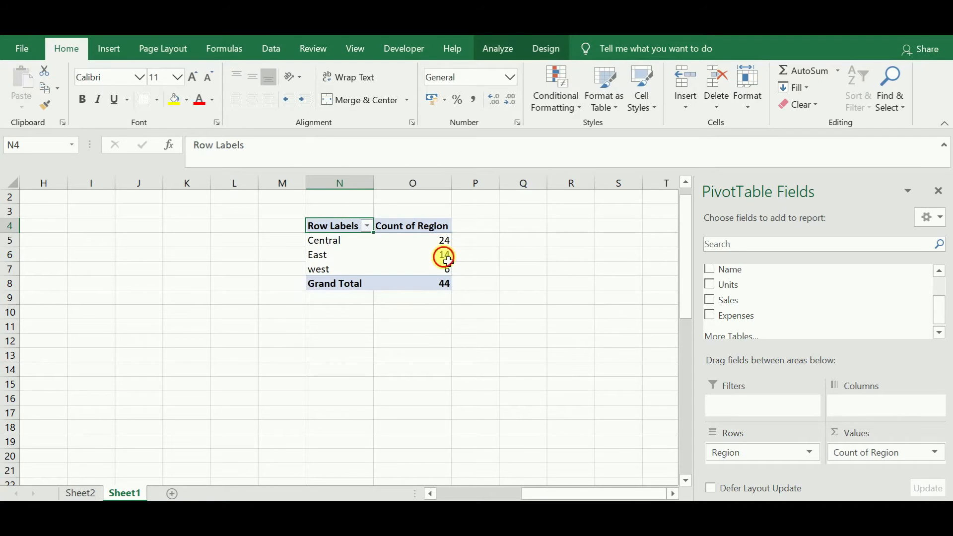
{"action": "left_click", "coordinate": [446, 256]}
{"action": "double_click", "coordinate": [447, 257]}
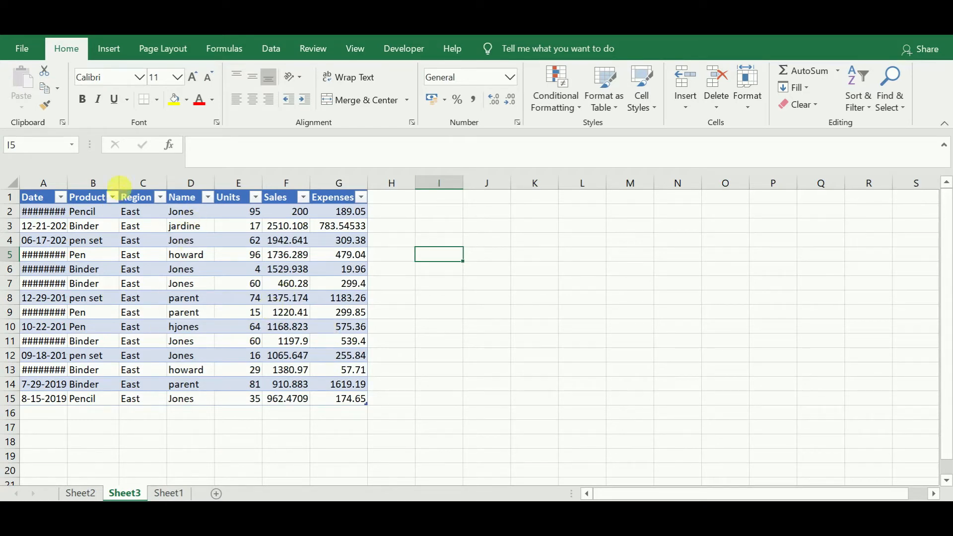
Step: Add a total row to the East records table and set the Expenses total to Count
{"action": "left_click", "coordinate": [348, 387]}
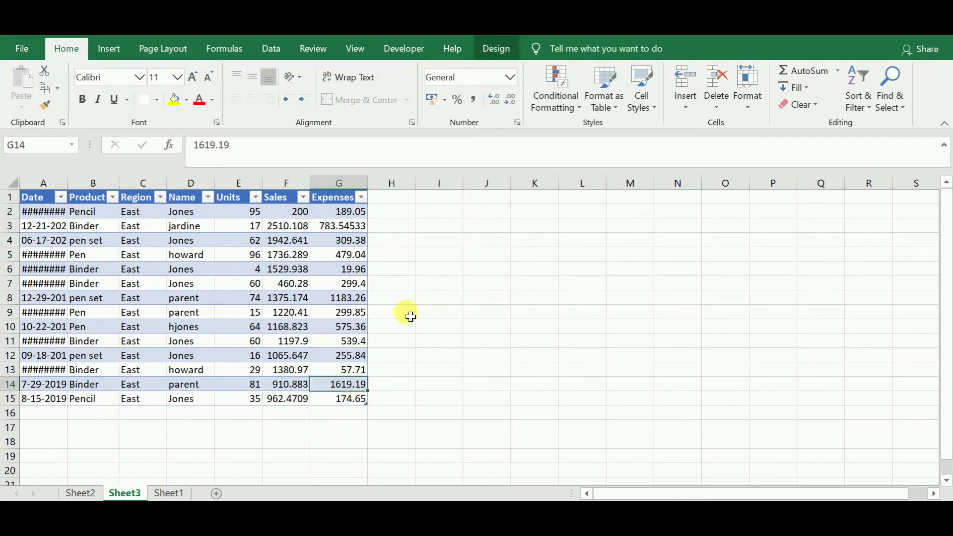
{"action": "left_click", "coordinate": [498, 50]}
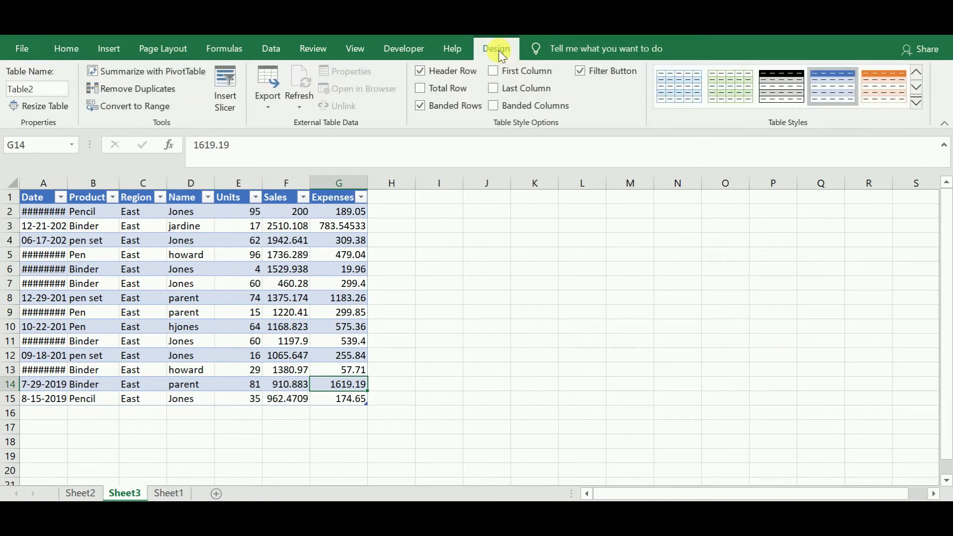
{"action": "left_click", "coordinate": [456, 88]}
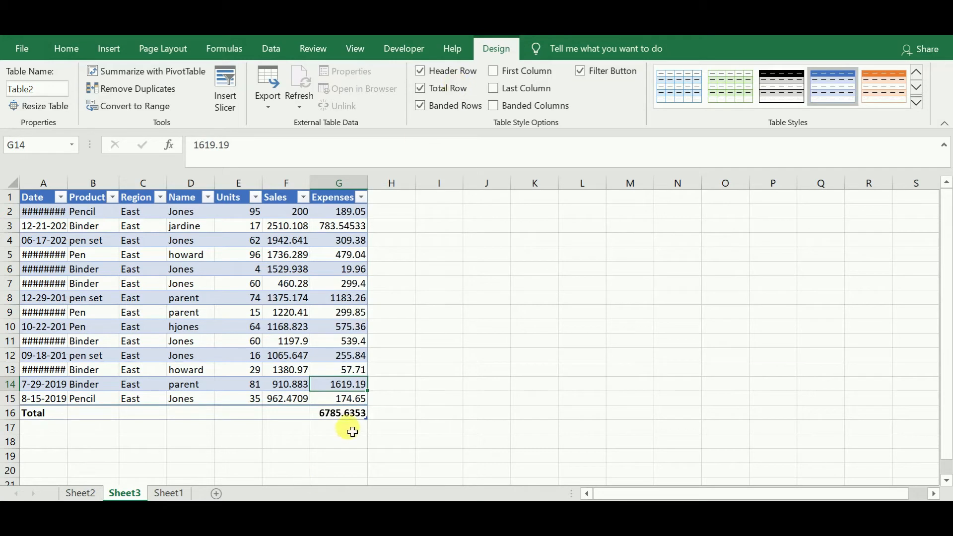
{"action": "left_click", "coordinate": [348, 414]}
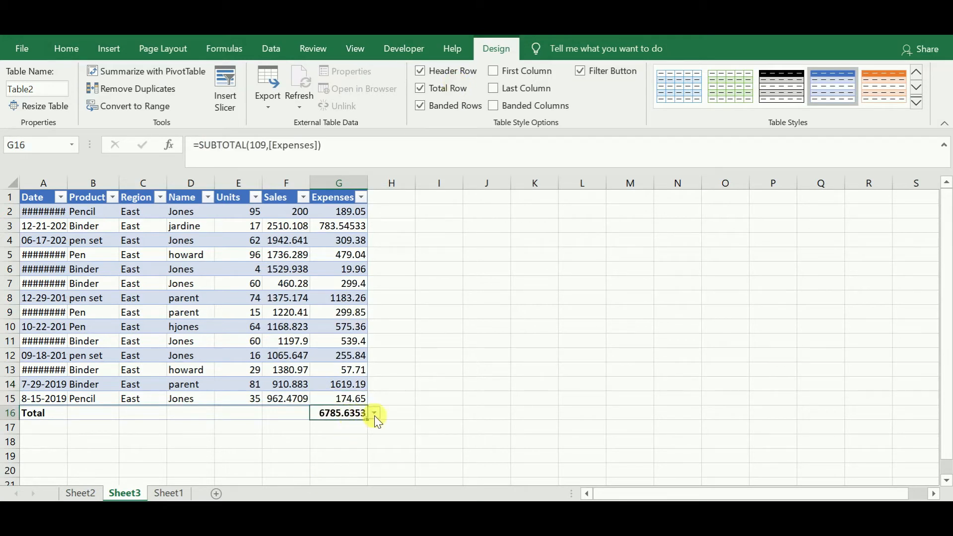
{"action": "left_click", "coordinate": [374, 415]}
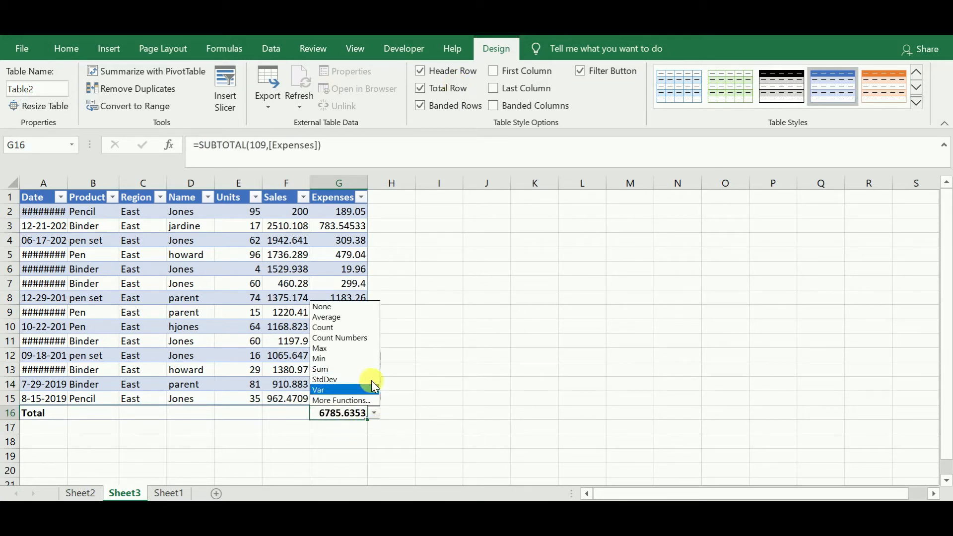
{"action": "left_click", "coordinate": [363, 329]}
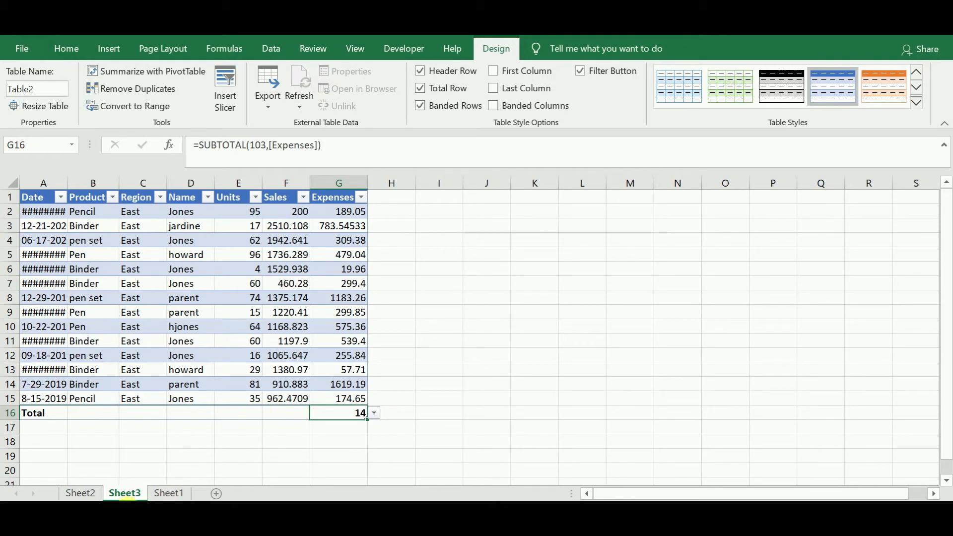
Step: Add the Name field as columns of the PivotTable on Sheet1 and review the counts per region and person
{"action": "left_click", "coordinate": [165, 493]}
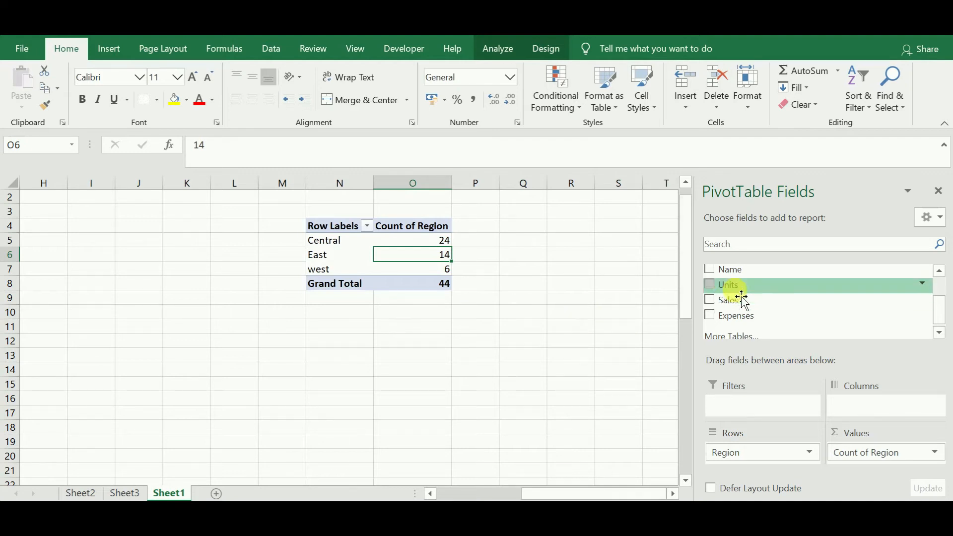
{"action": "left_click_drag", "start_coordinate": [744, 278], "coordinate": [861, 414]}
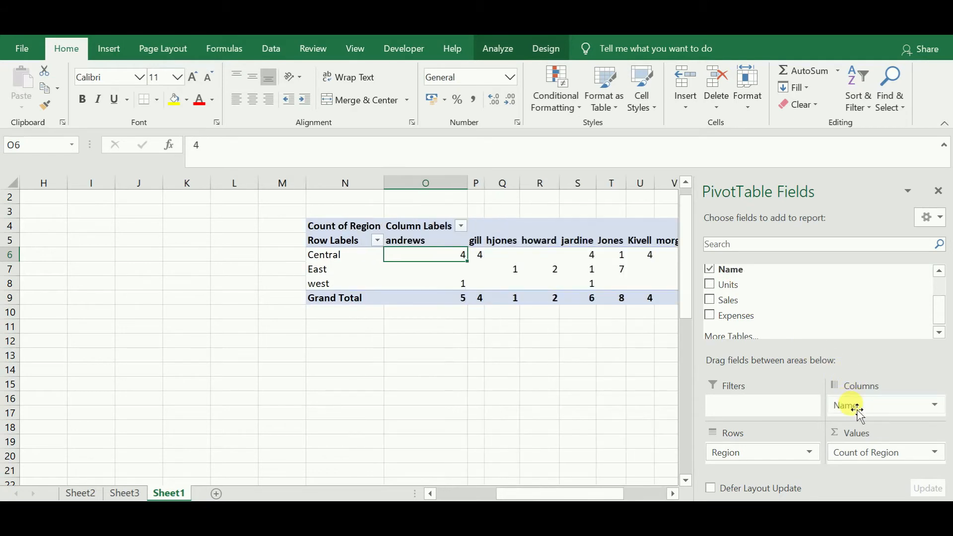
{"action": "scroll", "coordinate": [349, 330], "scroll_direction": "right", "scroll_amount": 5}
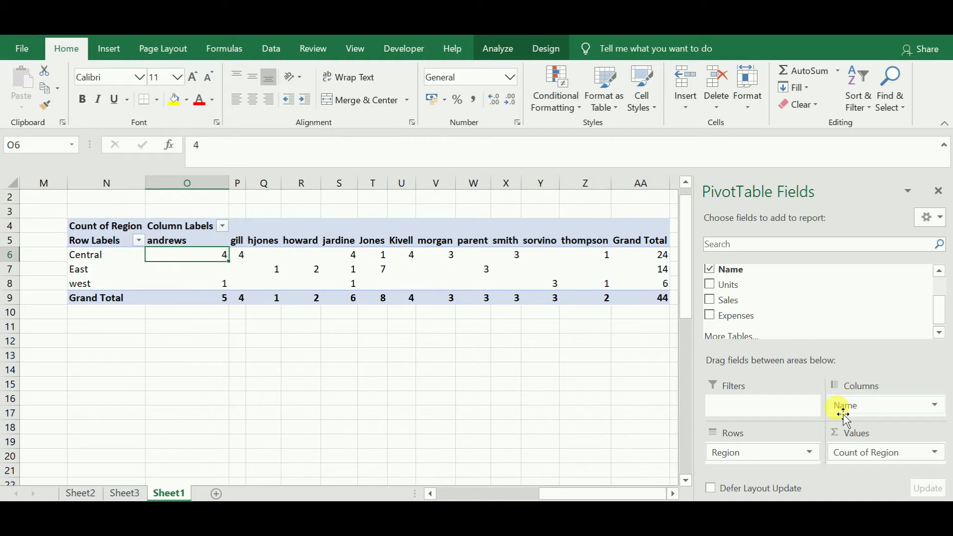
{"action": "left_click_drag", "start_coordinate": [844, 414], "coordinate": [871, 393]}
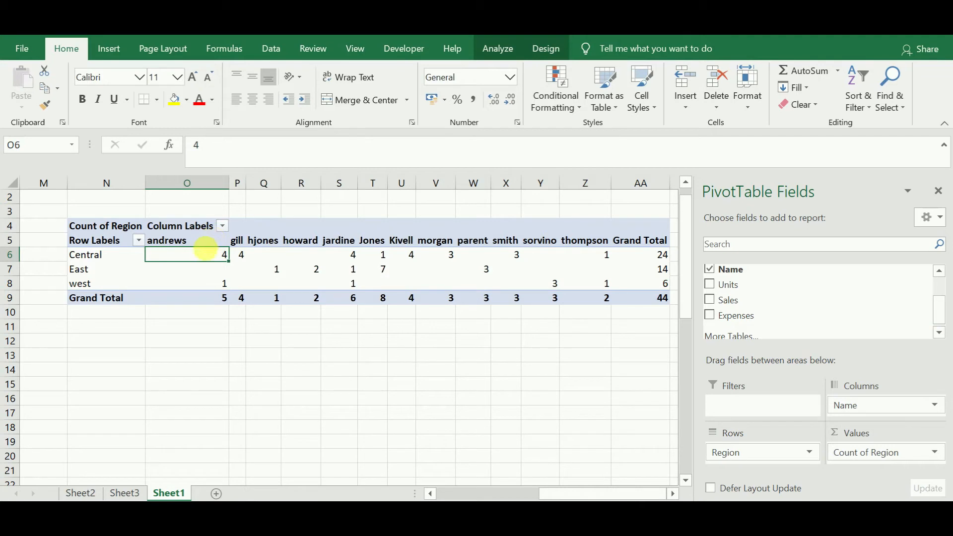
{"action": "mouse_move", "coordinate": [204, 259]}
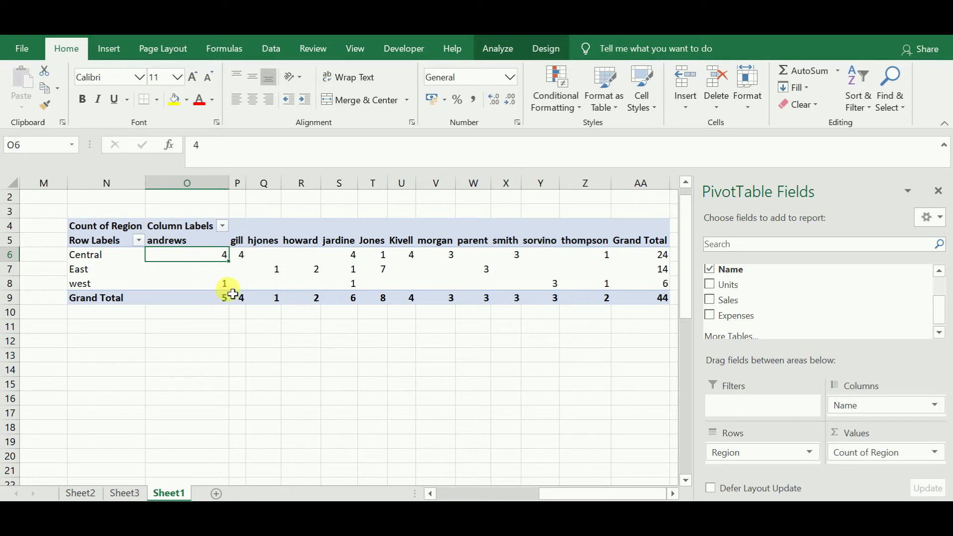
{"action": "mouse_move", "coordinate": [242, 297]}
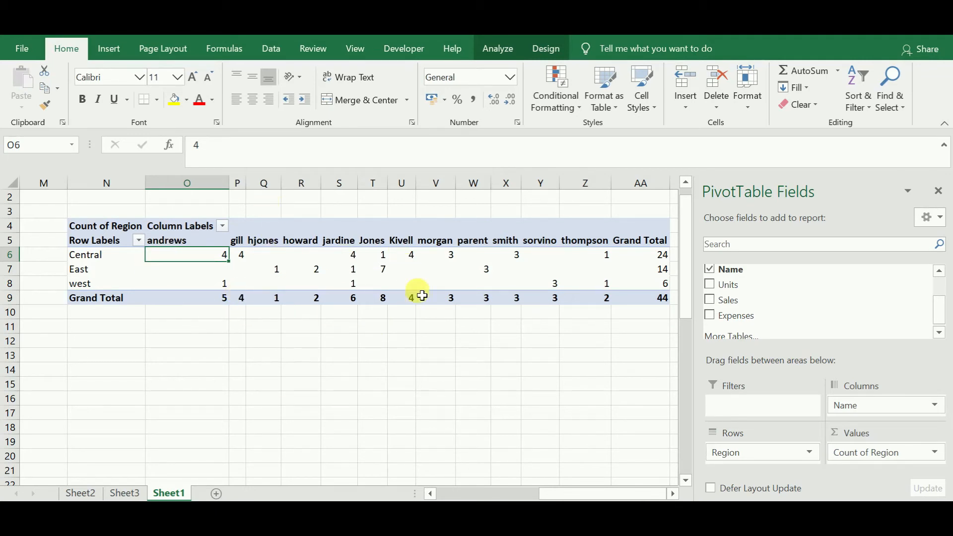
{"action": "mouse_move", "coordinate": [423, 296]}
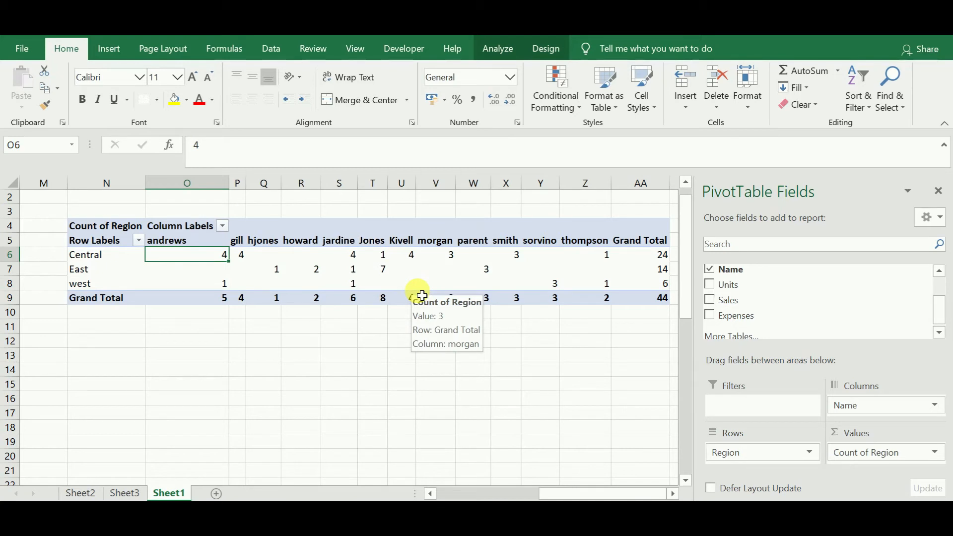
Step: Change the PivotTable's report layout to tabular form so the Region and Name field headings are shown
{"action": "left_click", "coordinate": [395, 278]}
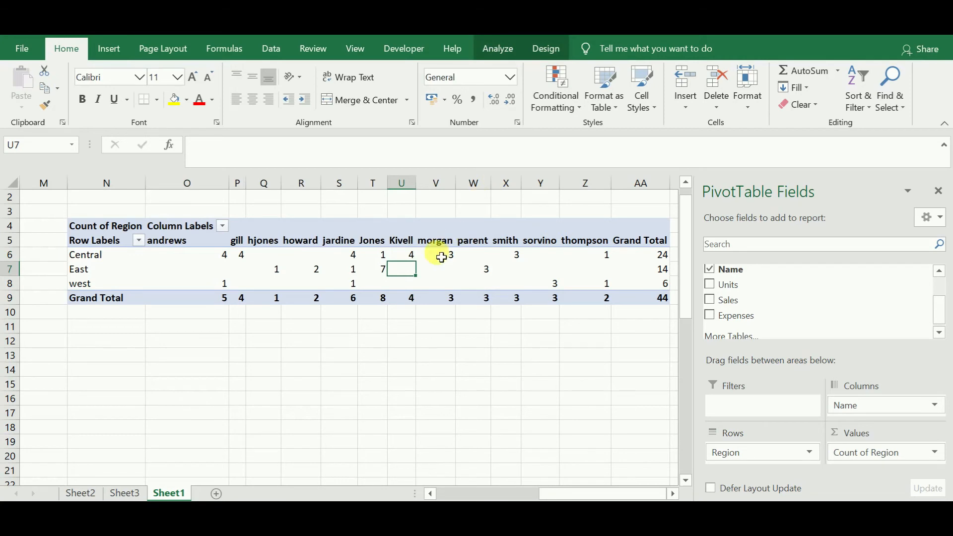
{"action": "left_click", "coordinate": [435, 332]}
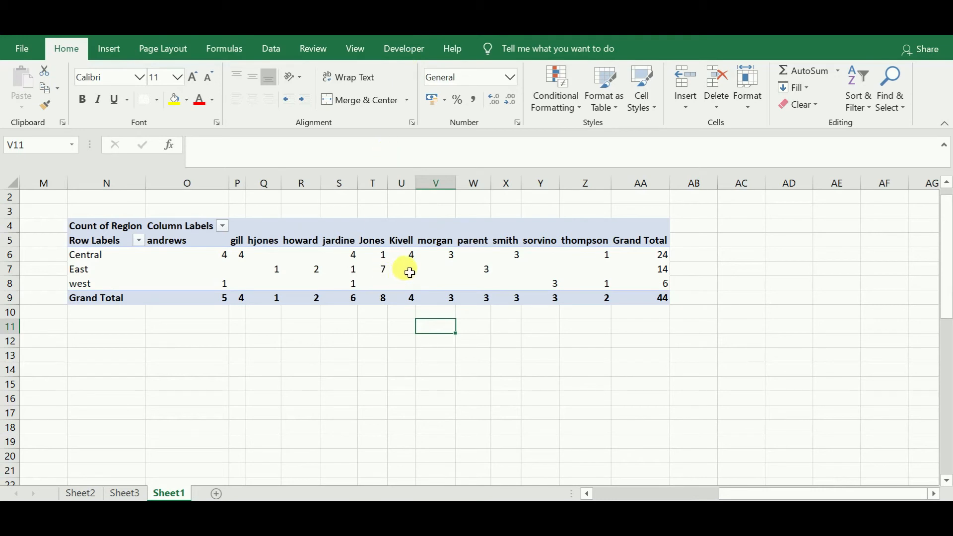
{"action": "left_click", "coordinate": [409, 272]}
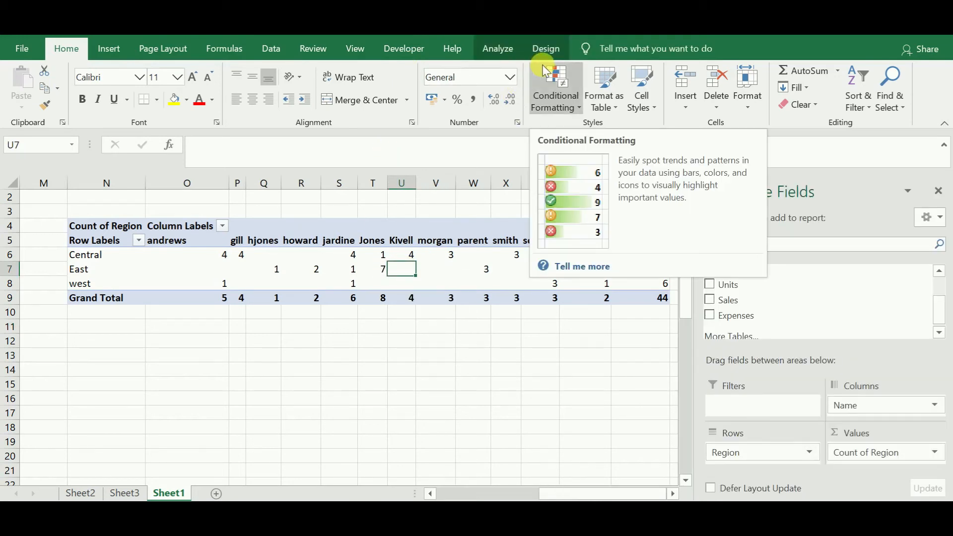
{"action": "left_click", "coordinate": [545, 48]}
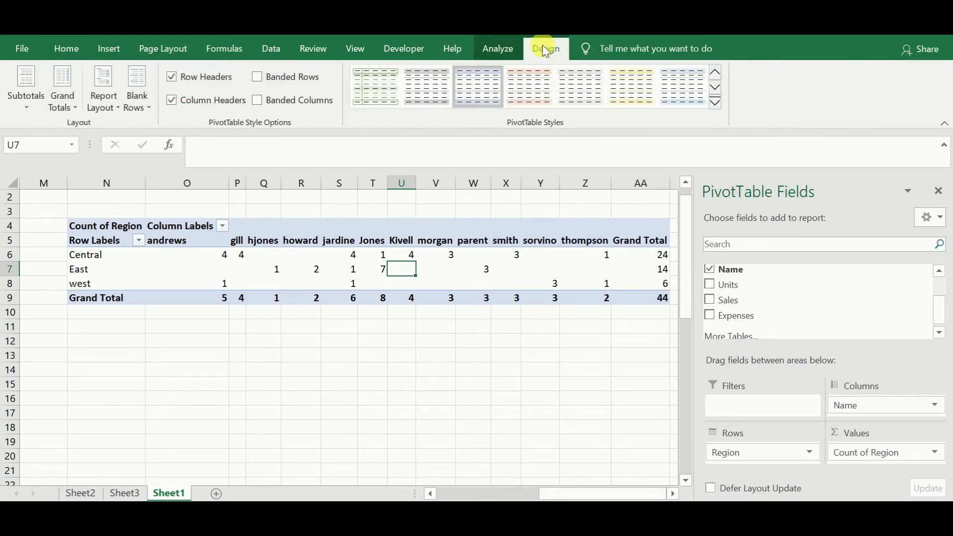
{"action": "left_click", "coordinate": [118, 111]}
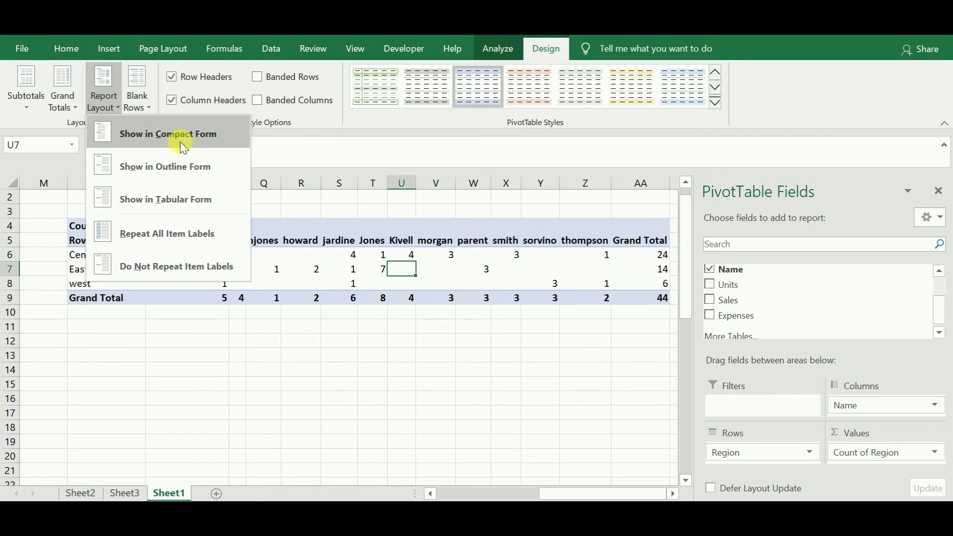
{"action": "left_click", "coordinate": [181, 197]}
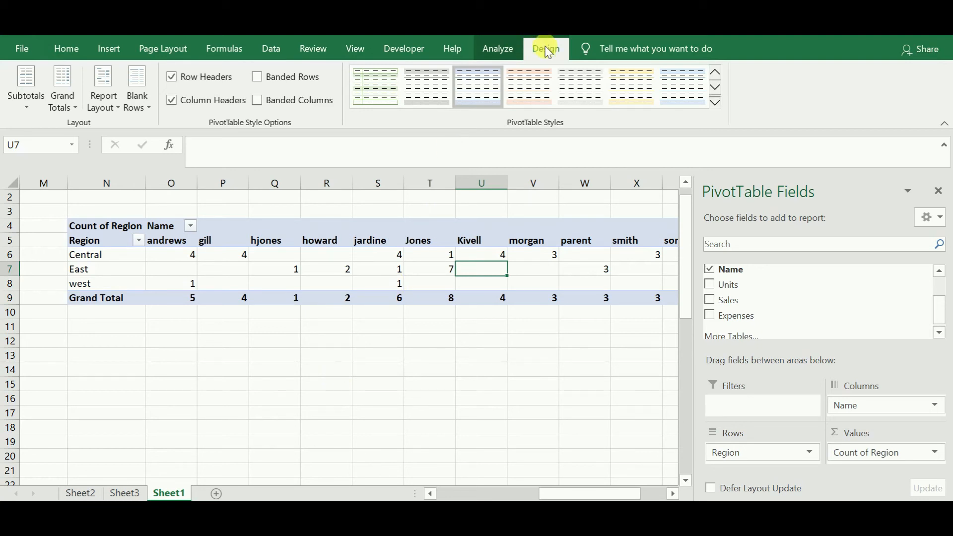
Step: Turn on the PivotTable's grand totals for rows only and check the Grand Total column
{"action": "left_click", "coordinate": [74, 103]}
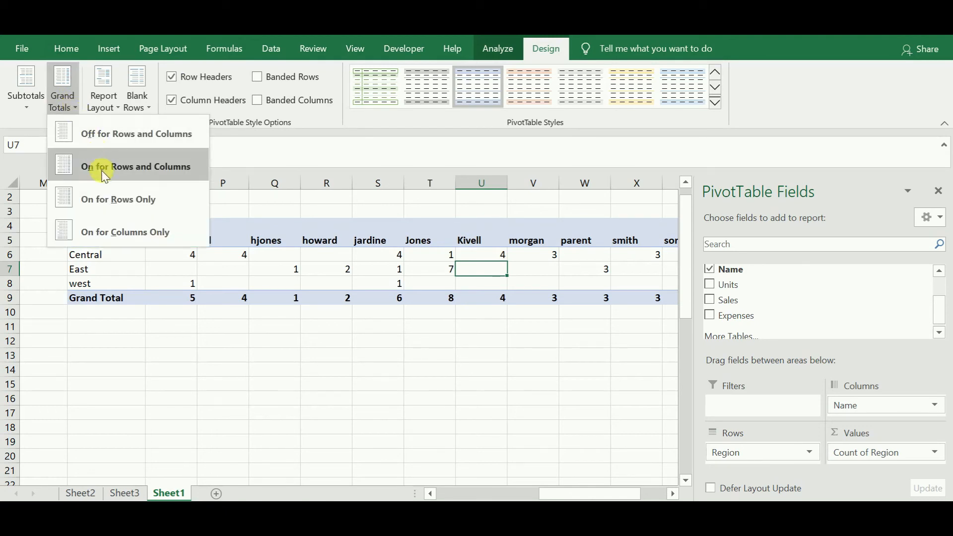
{"action": "left_click", "coordinate": [108, 198]}
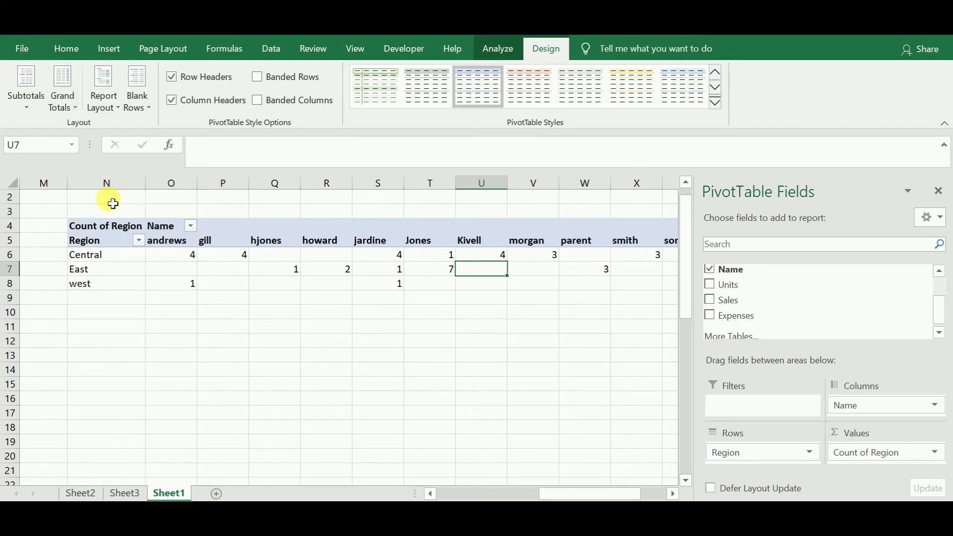
{"action": "scroll", "coordinate": [349, 338], "scroll_direction": "right", "scroll_amount": 3}
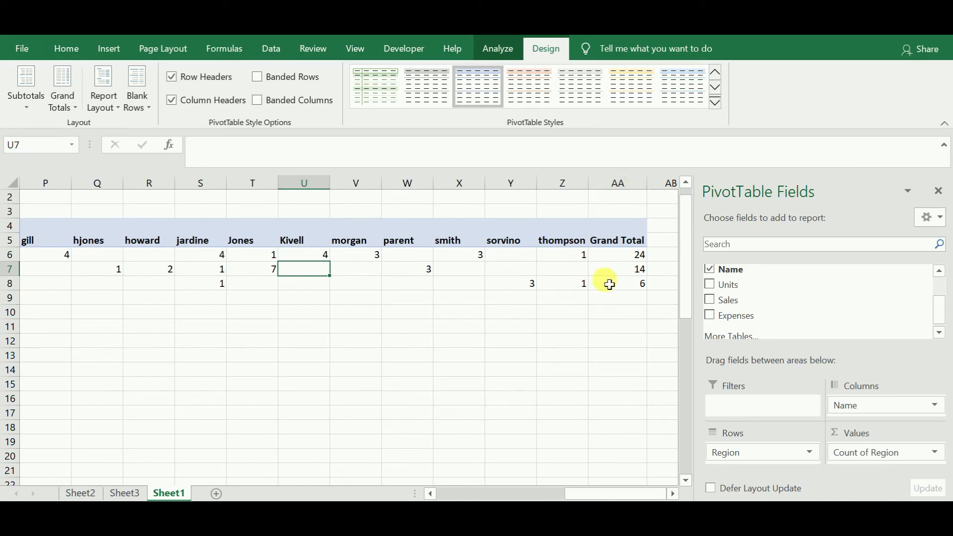
Step: Set the PivotTable's grand totals to on for columns only
{"action": "left_click", "coordinate": [75, 110]}
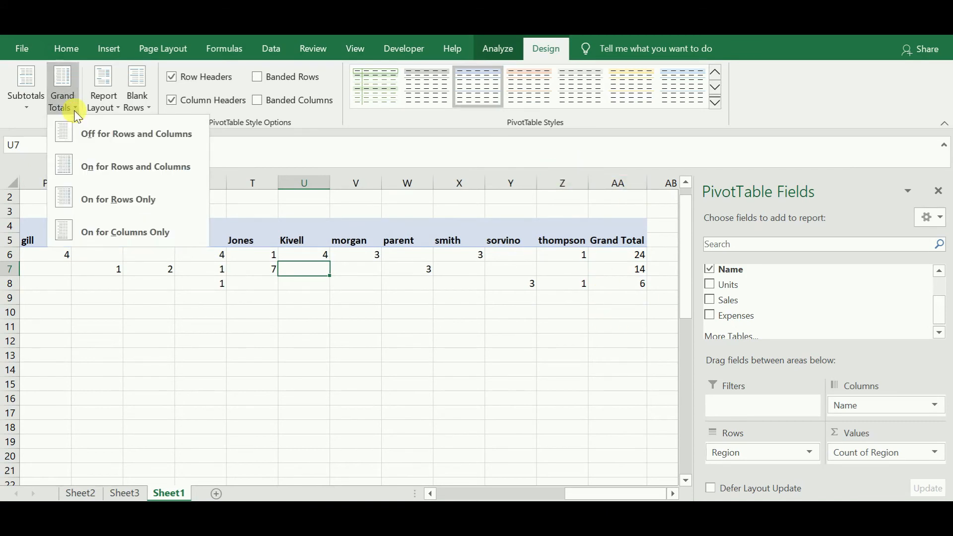
{"action": "left_click", "coordinate": [119, 232]}
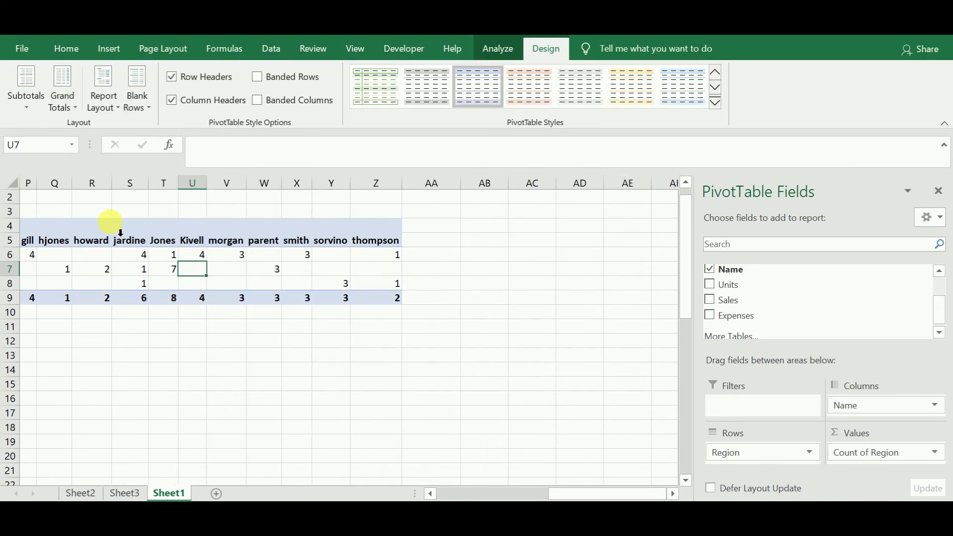
{"action": "scroll", "coordinate": [121, 232], "scroll_direction": "left", "scroll_amount": 4}
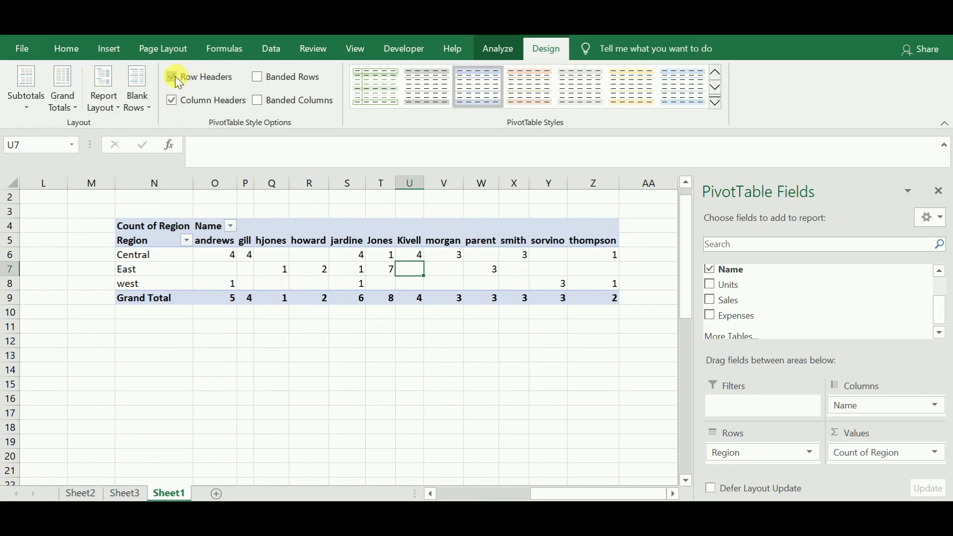
Step: Switch the PivotTable's column header and row header formatting off and back on to compare the effect
{"action": "left_click", "coordinate": [180, 104]}
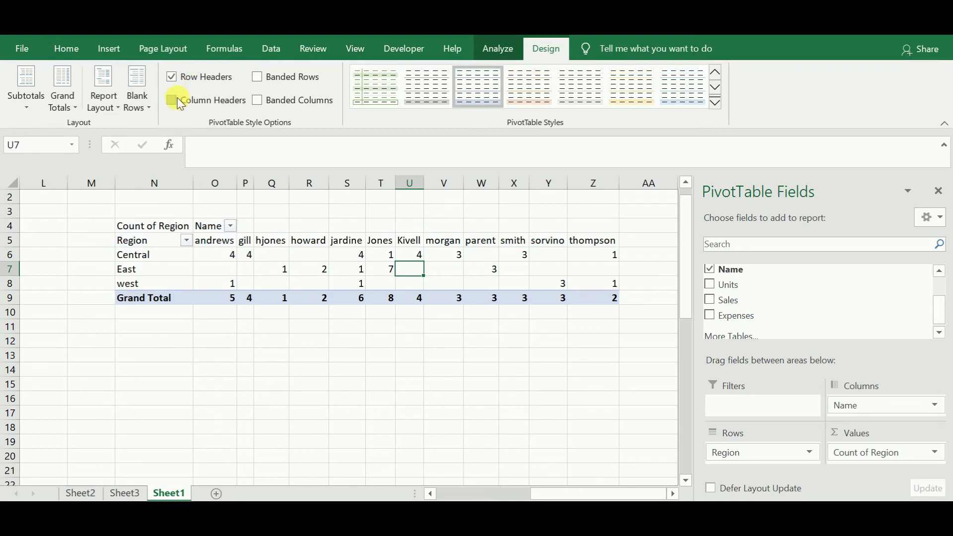
{"action": "left_click", "coordinate": [180, 103]}
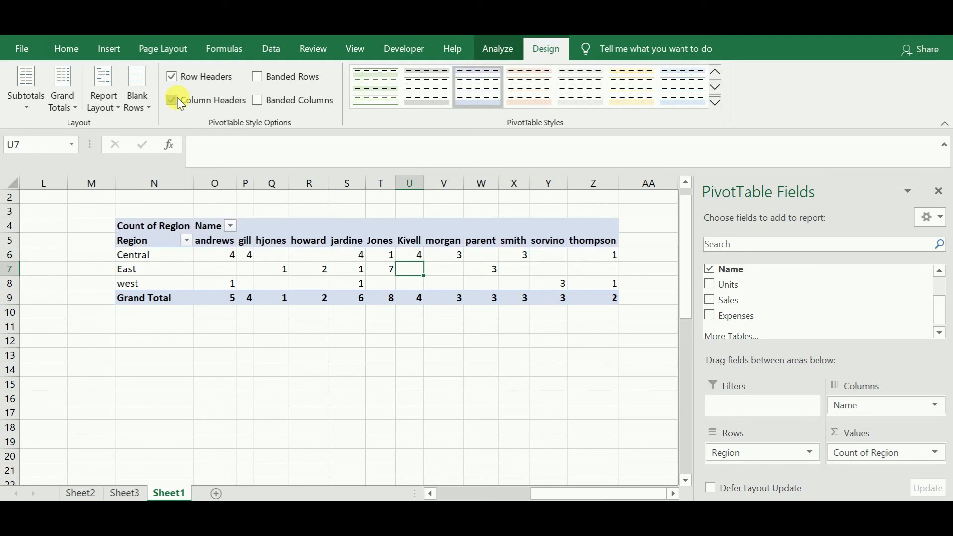
{"action": "left_click", "coordinate": [172, 77]}
{"action": "left_click", "coordinate": [172, 77]}
Step: Turn on banded rows and banded columns for the PivotTable and apply the light blue PivotTable style
{"action": "left_click", "coordinate": [269, 81]}
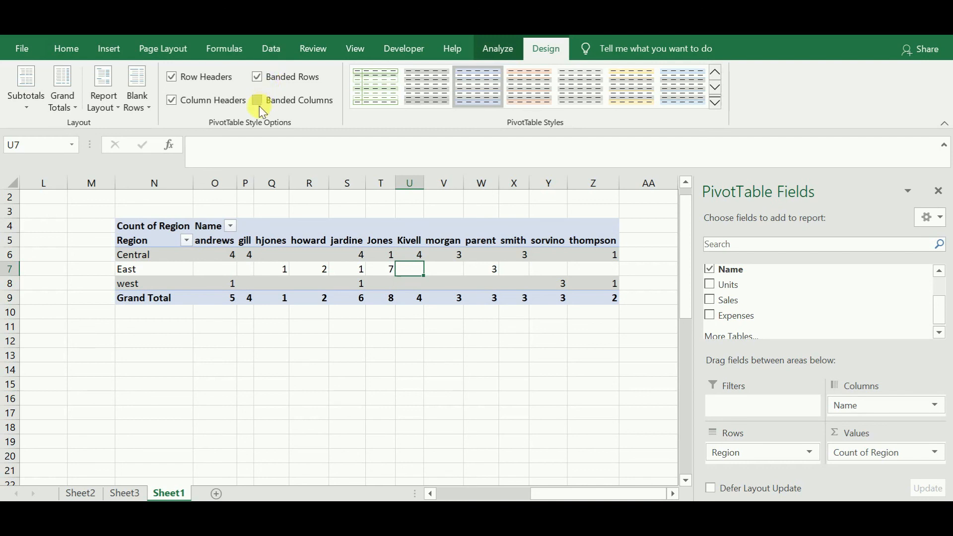
{"action": "left_click", "coordinate": [259, 101]}
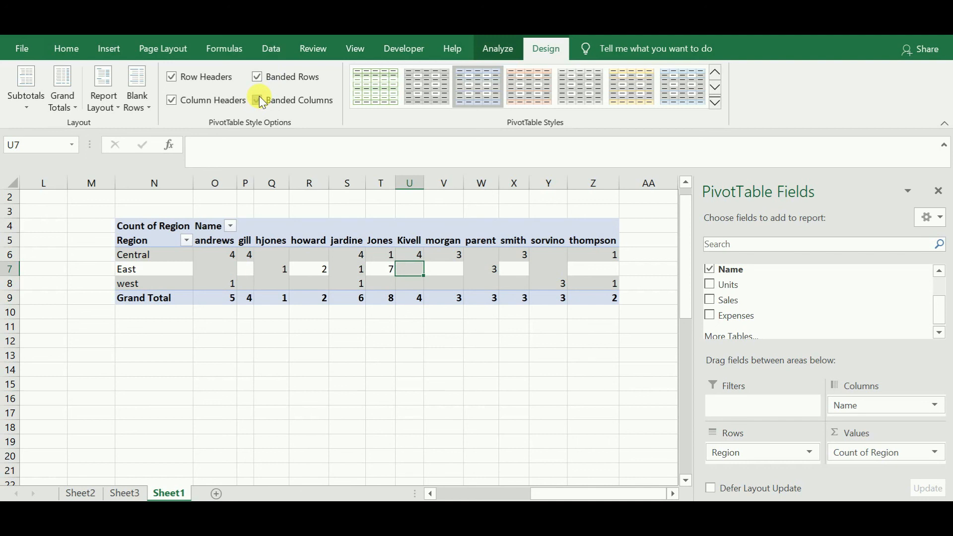
{"action": "left_click", "coordinate": [582, 94]}
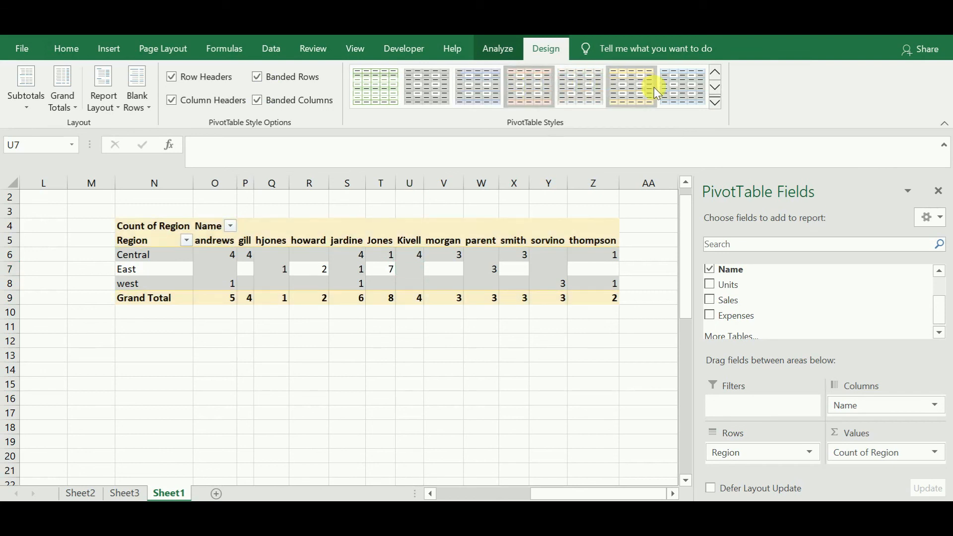
{"action": "left_click", "coordinate": [673, 92]}
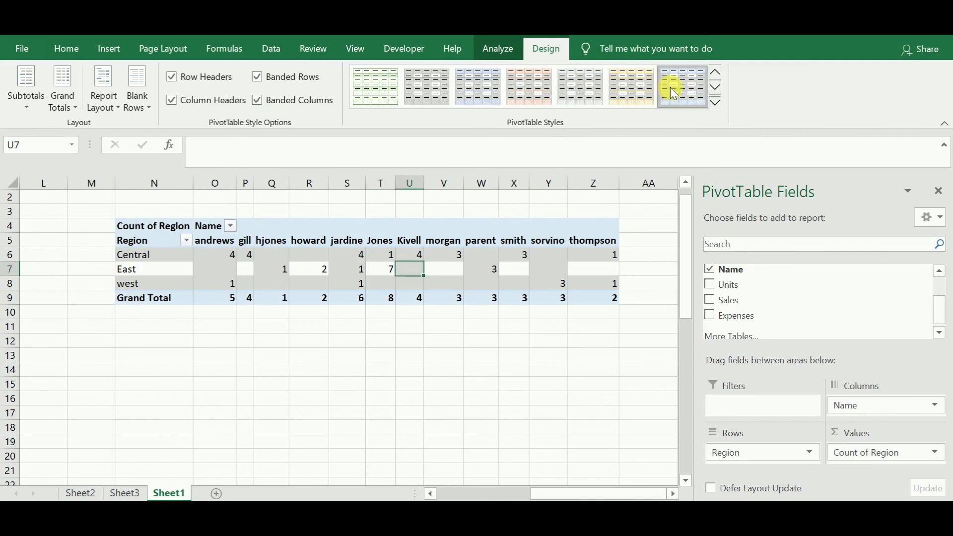